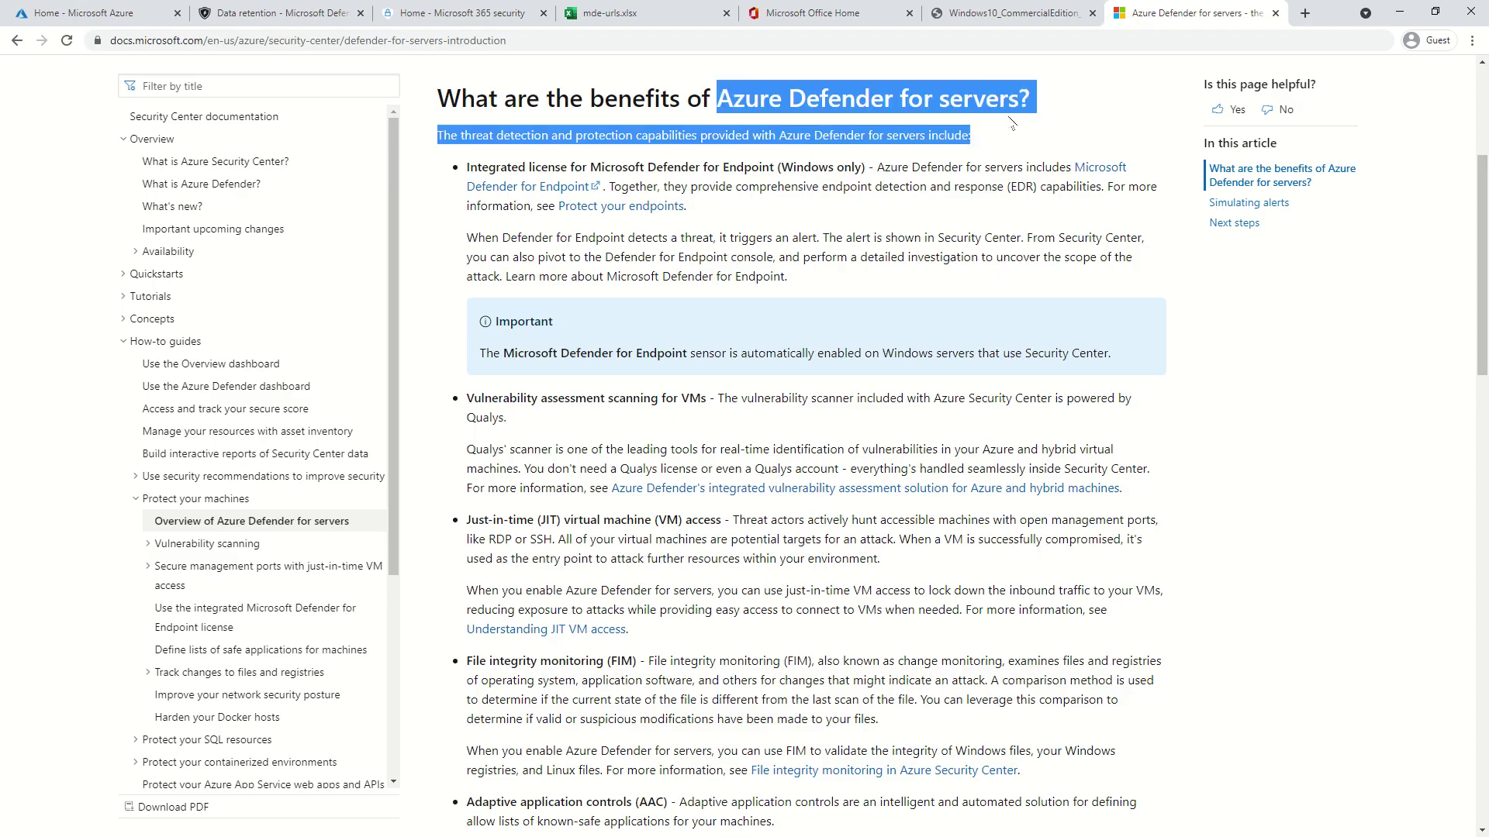
Step: Highlight the first benefit's Windows-only note and its endpoint detection and response sentence
{"action": "scroll", "coordinate": [776, 387], "scroll_direction": "up", "scroll_amount": 2}
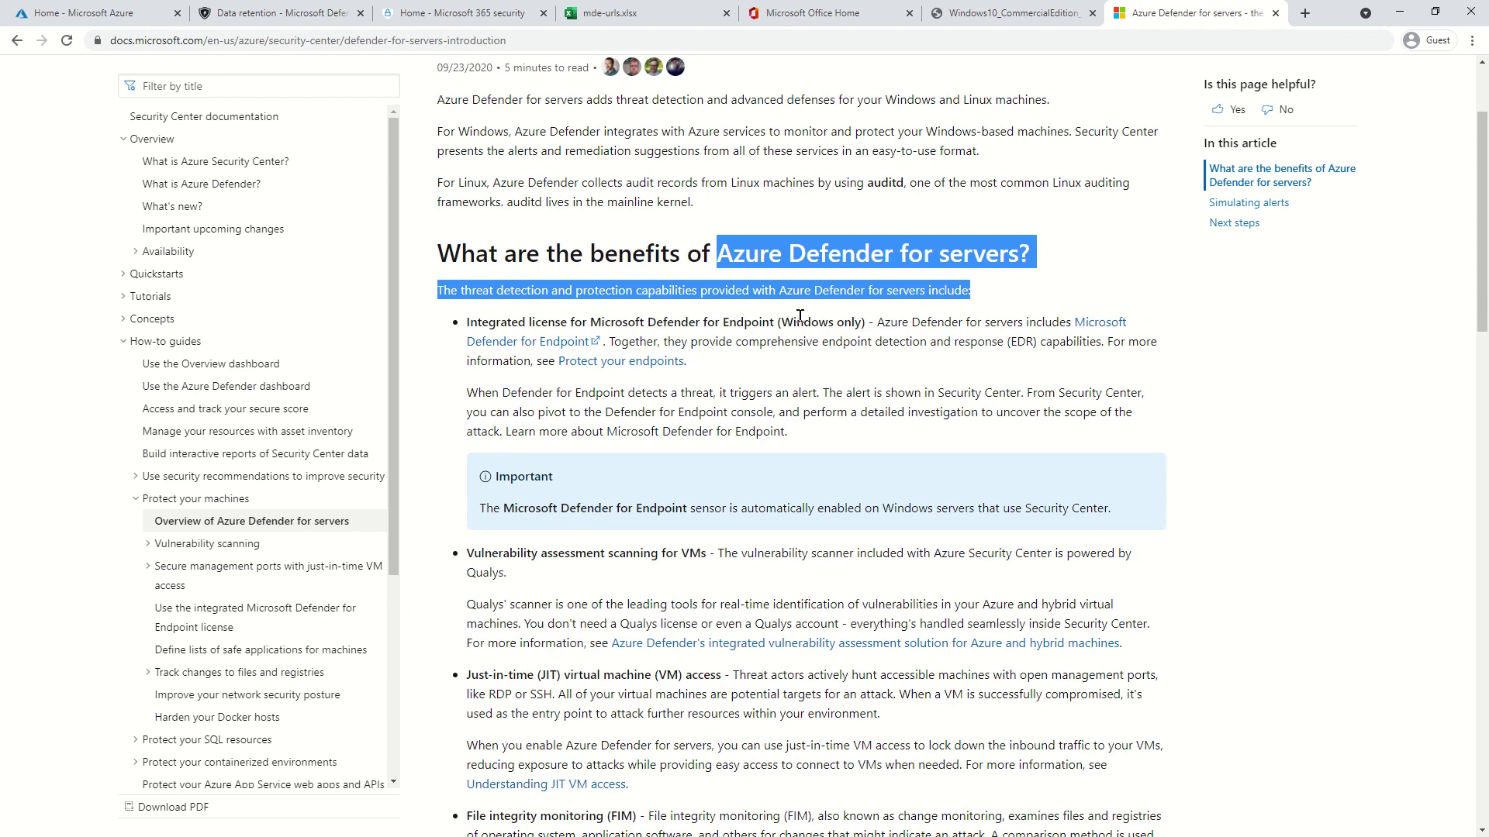
{"action": "left_click_drag", "start_coordinate": [795, 322], "coordinate": [865, 323]}
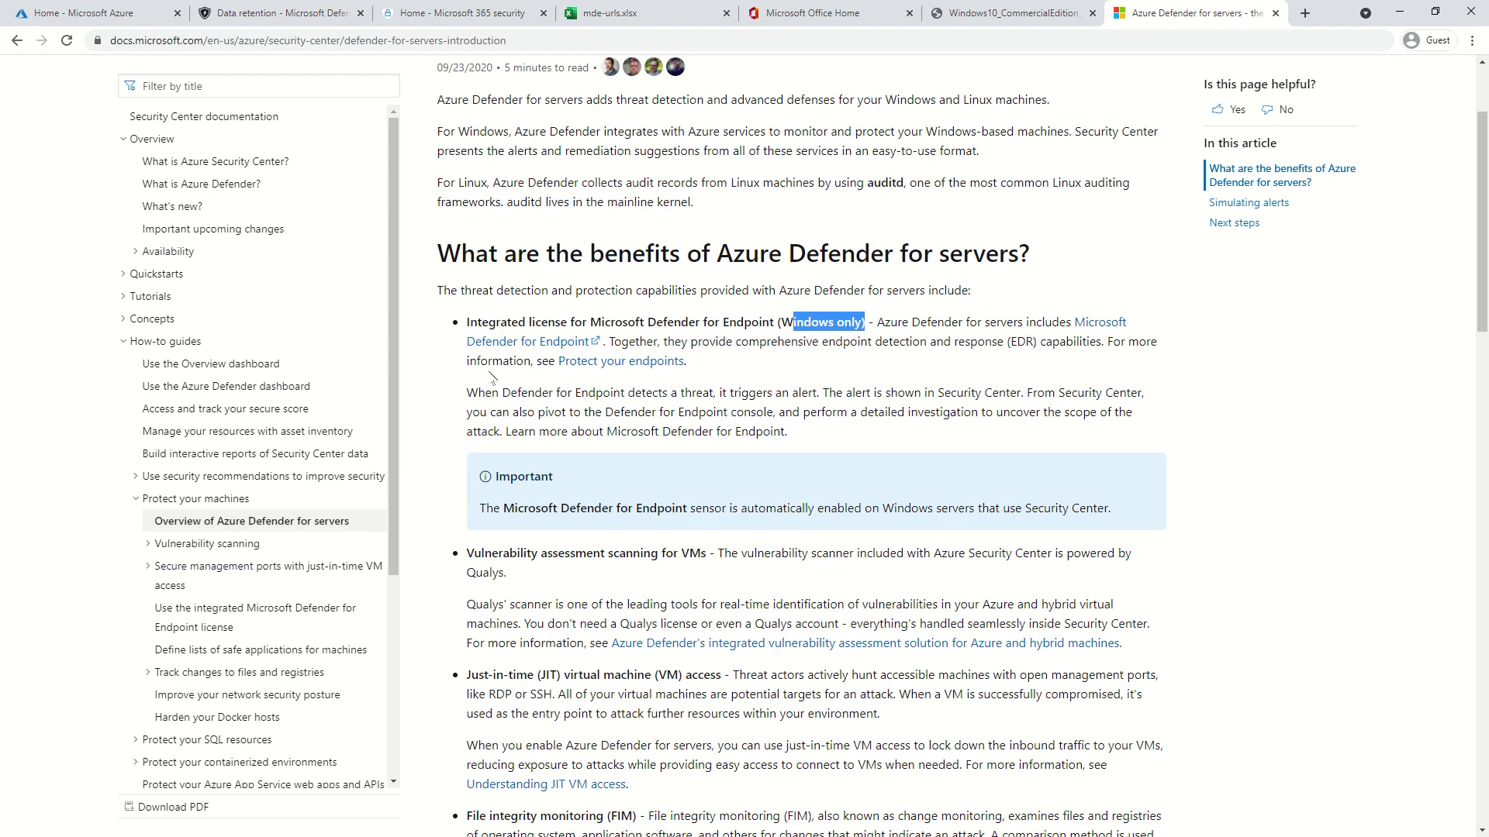
{"action": "left_click_drag", "start_coordinate": [629, 342], "coordinate": [1016, 359]}
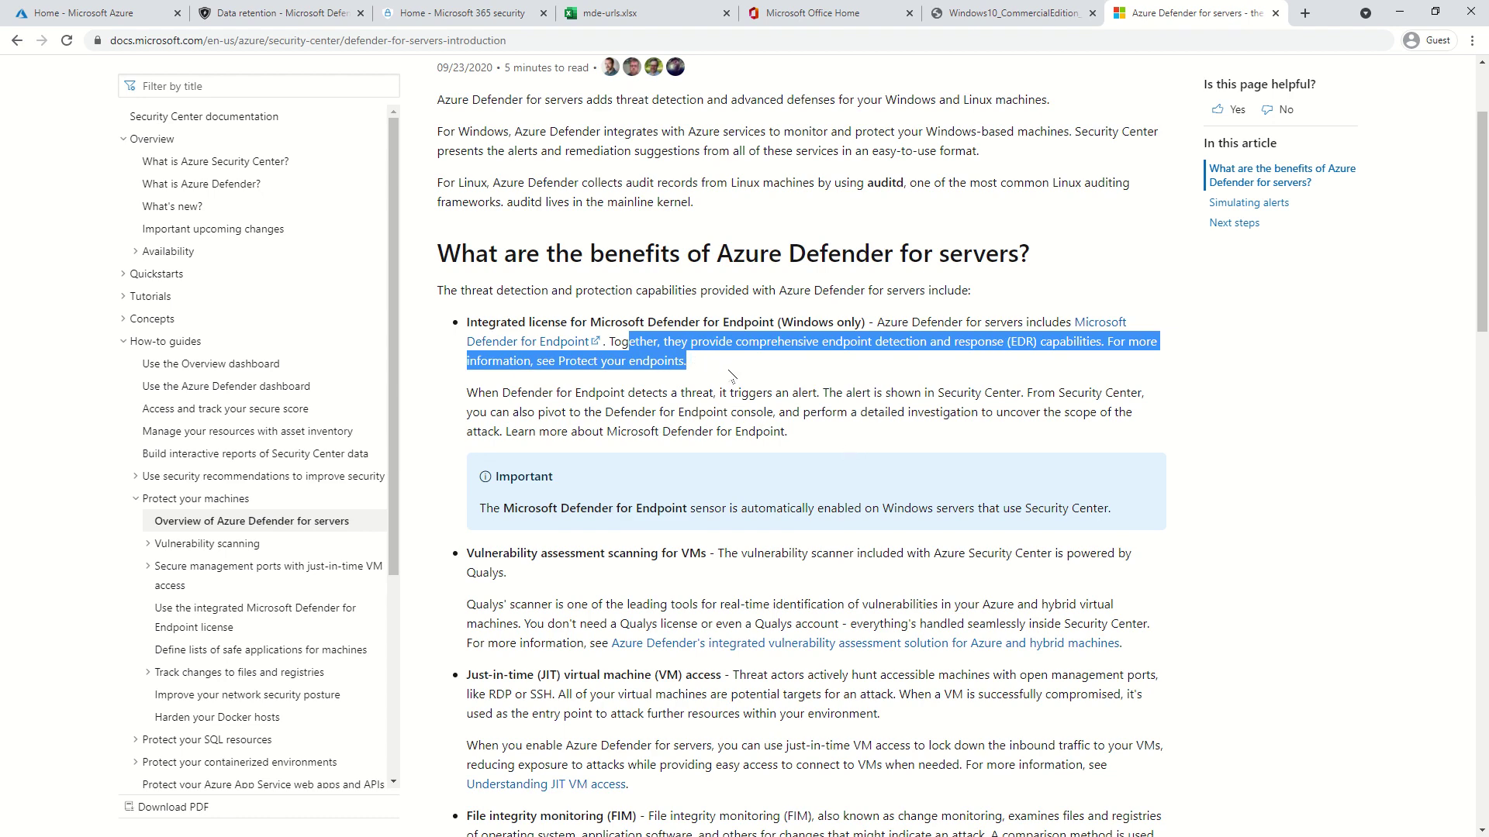
{"action": "left_click", "coordinate": [773, 387]}
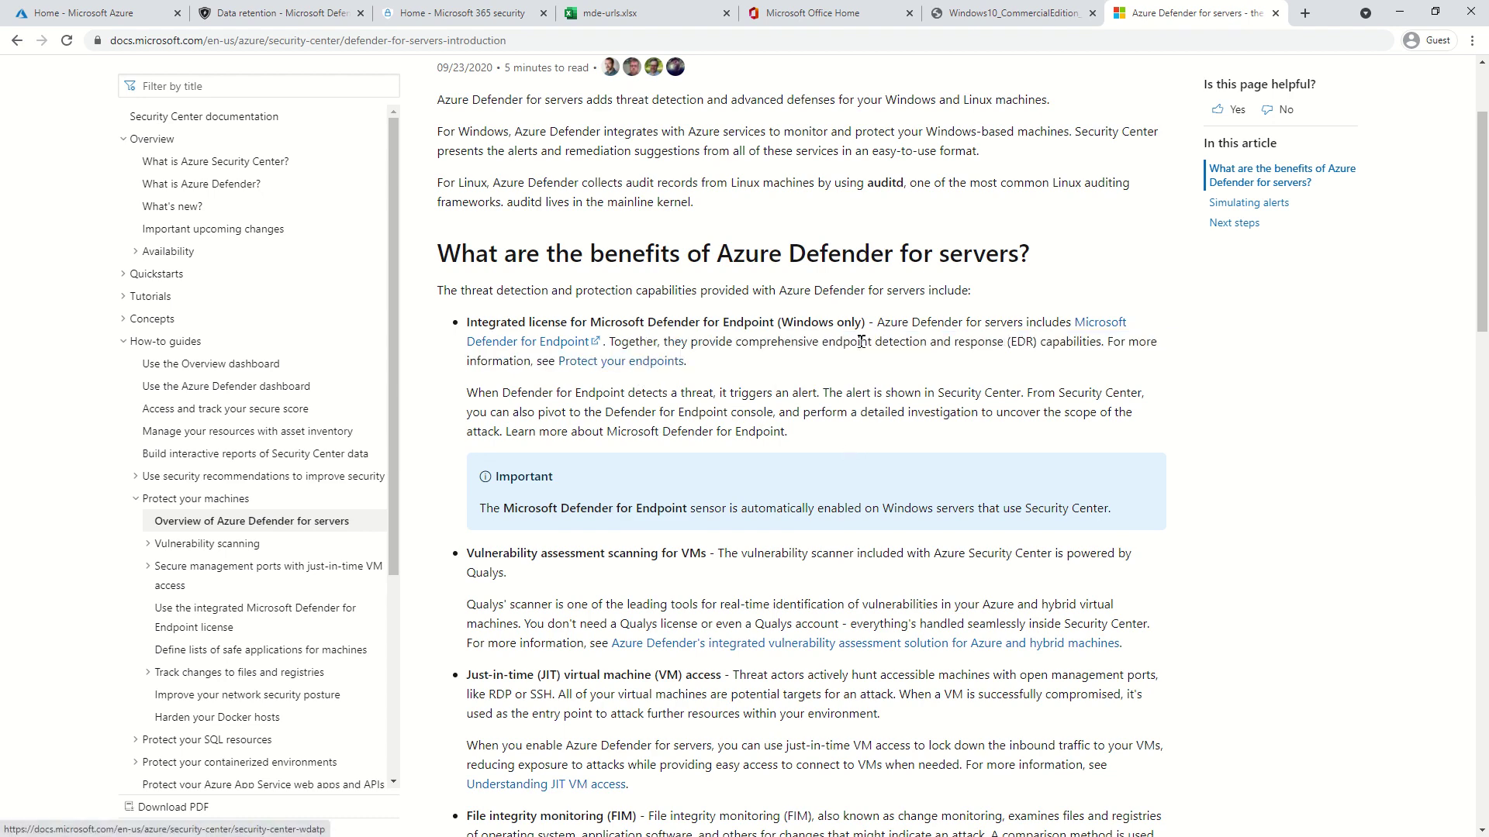
Step: Scroll down the benefits list to the Docker host hardening and Fileless attack detection bullets
{"action": "scroll", "coordinate": [915, 356], "scroll_direction": "down", "scroll_amount": 1}
{"action": "scroll", "coordinate": [915, 357], "scroll_direction": "down", "scroll_amount": 1}
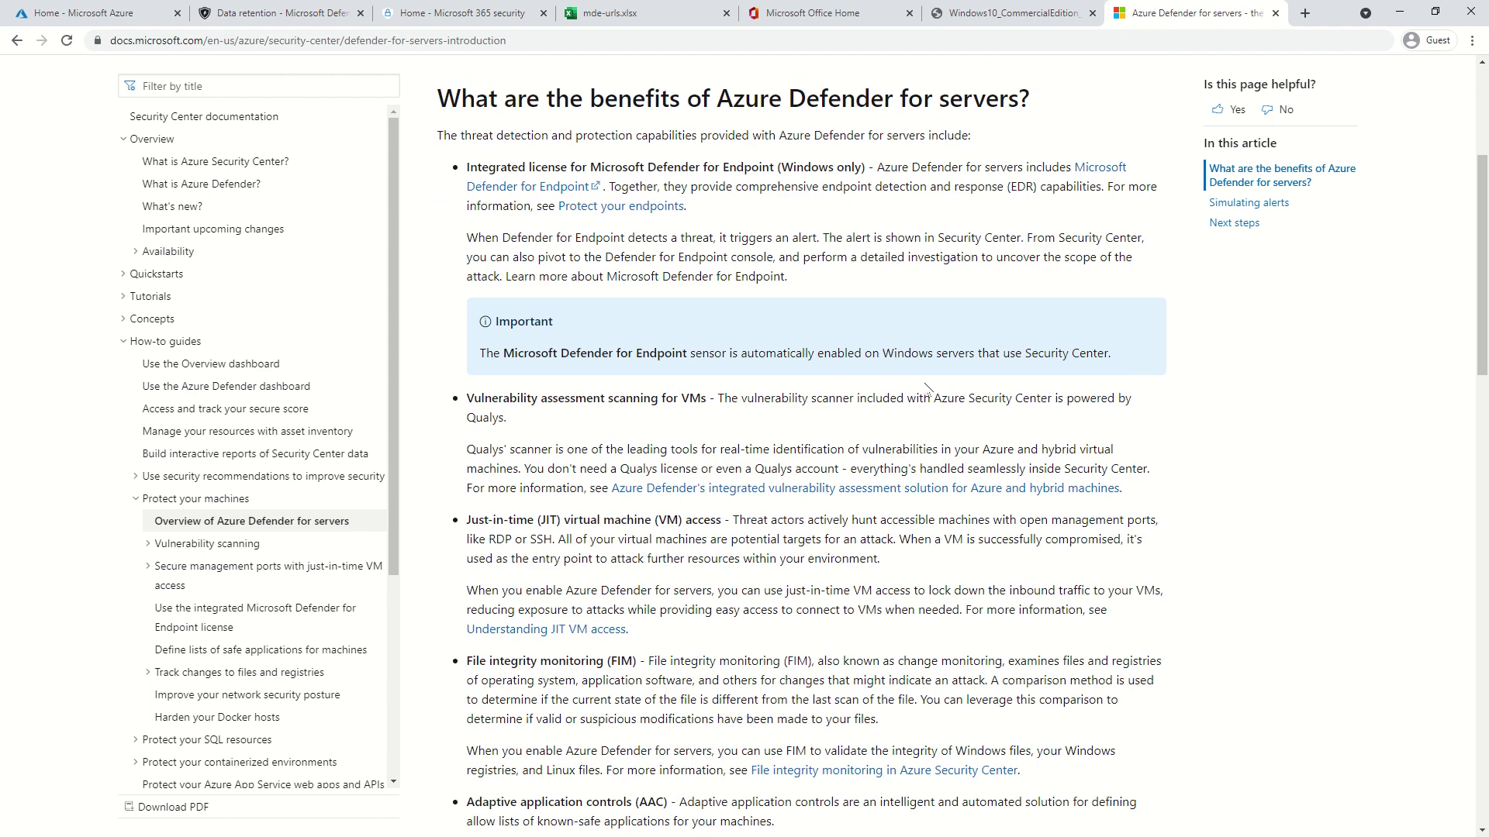
{"action": "scroll", "coordinate": [893, 547], "scroll_direction": "down", "scroll_amount": 1}
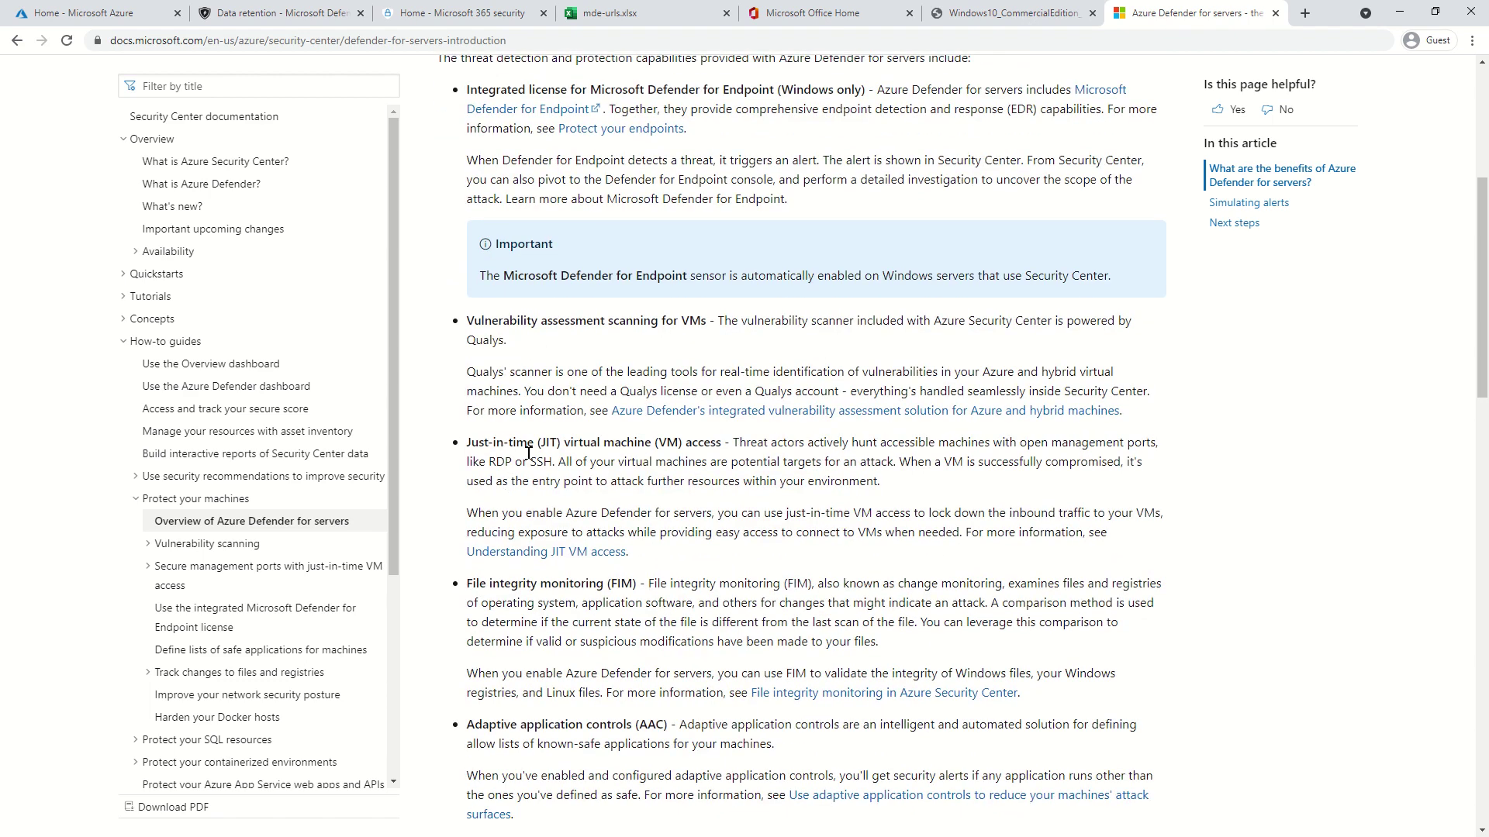
{"action": "scroll", "coordinate": [562, 487], "scroll_direction": "down", "scroll_amount": 2}
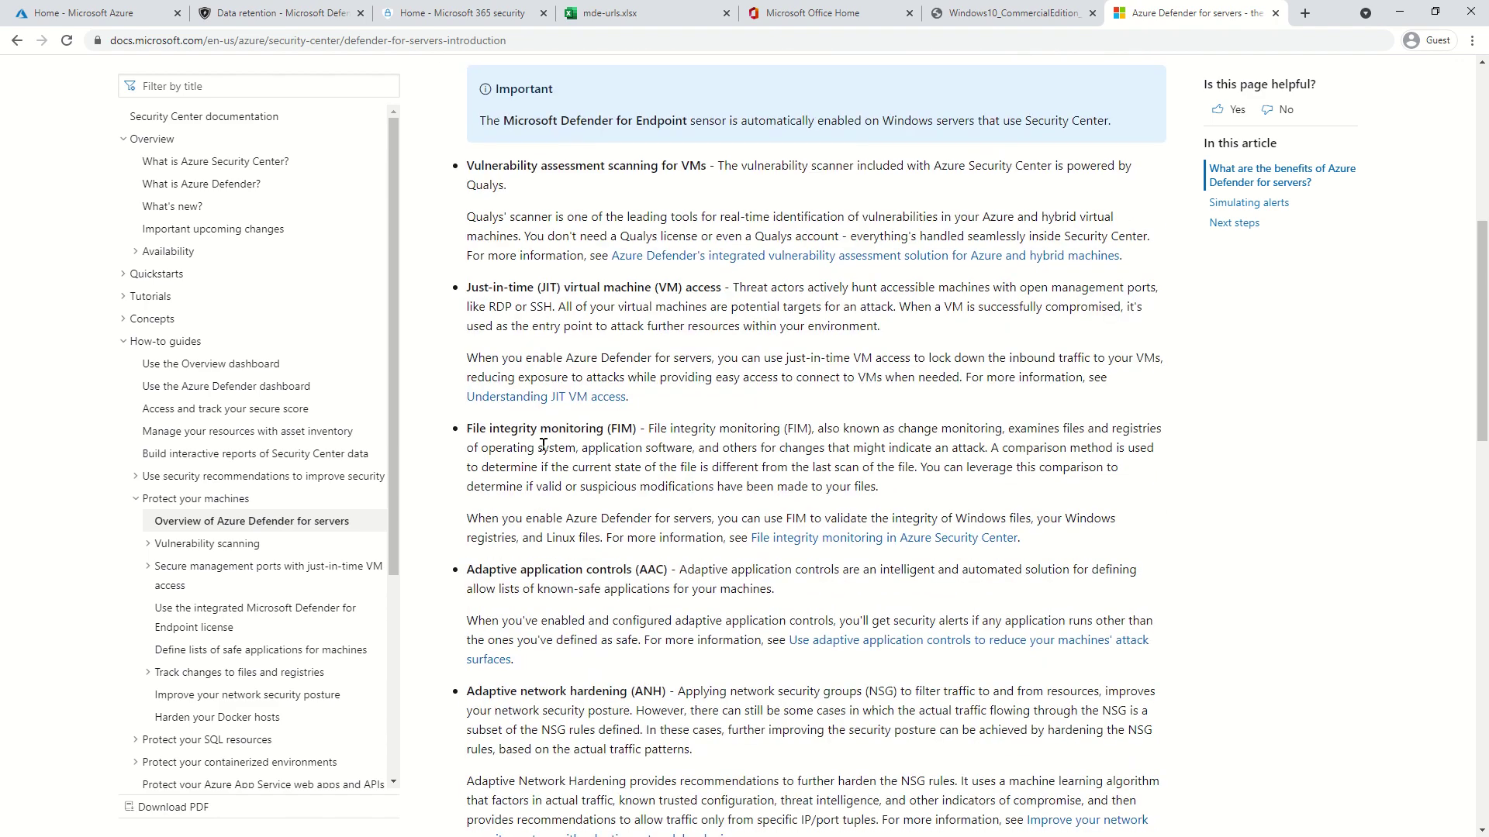
{"action": "scroll", "coordinate": [758, 455], "scroll_direction": "down", "scroll_amount": 6}
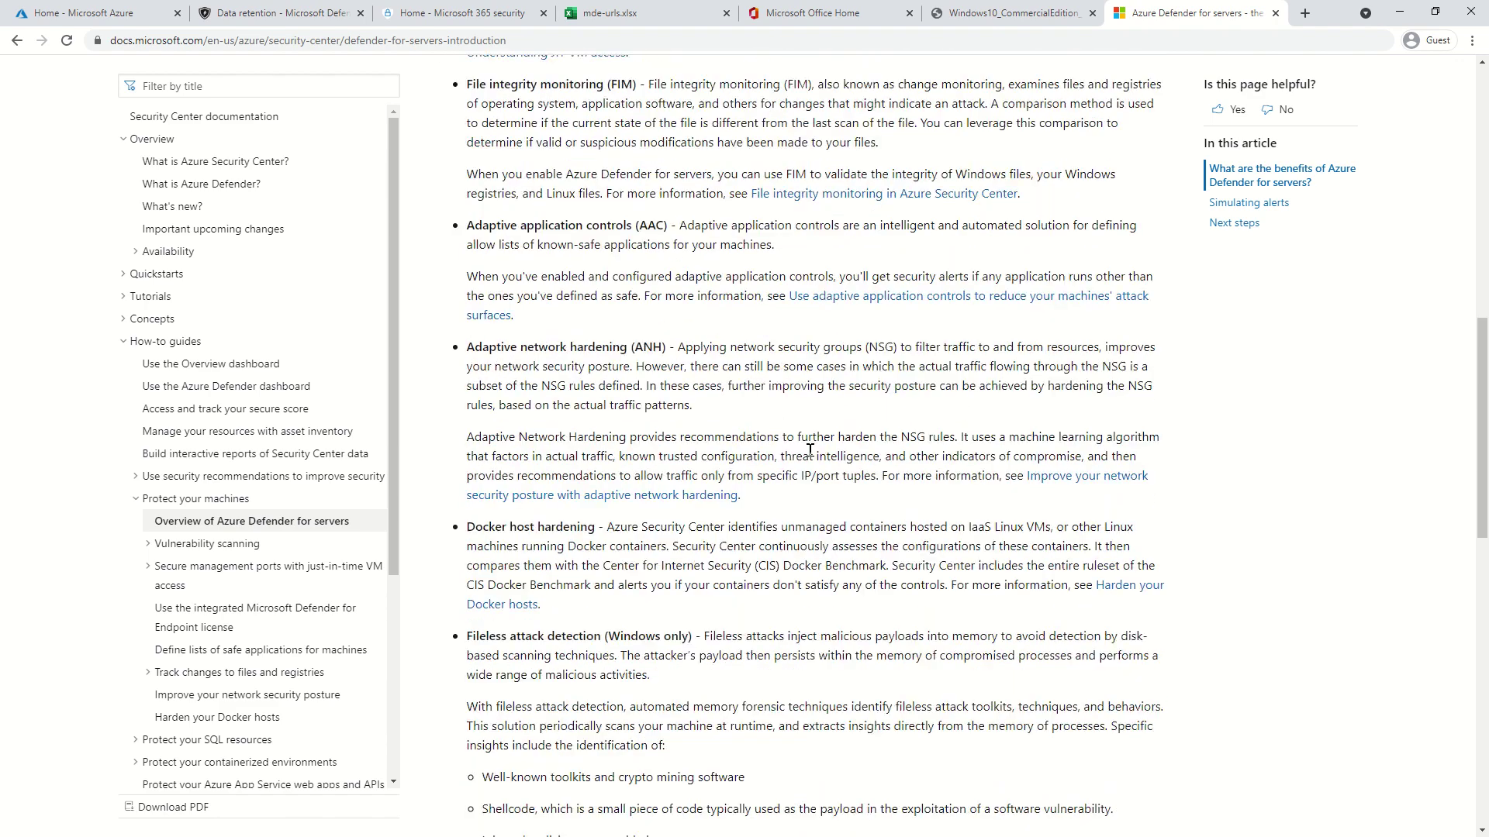
{"action": "scroll", "coordinate": [810, 457], "scroll_direction": "down", "scroll_amount": 4}
{"action": "scroll", "coordinate": [859, 568], "scroll_direction": "up", "scroll_amount": 7}
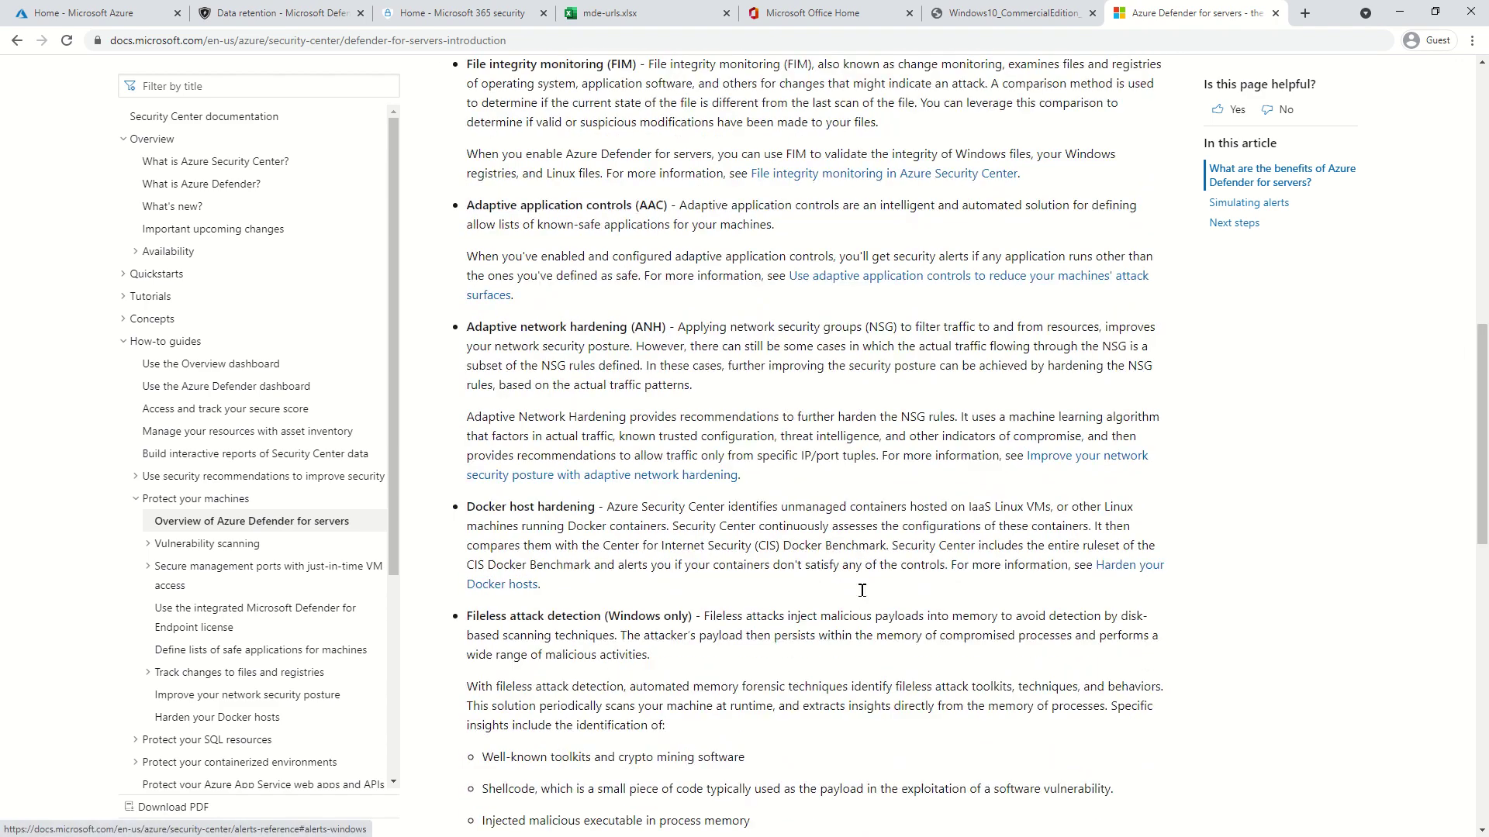
{"action": "scroll", "coordinate": [860, 568], "scroll_direction": "up", "scroll_amount": 8}
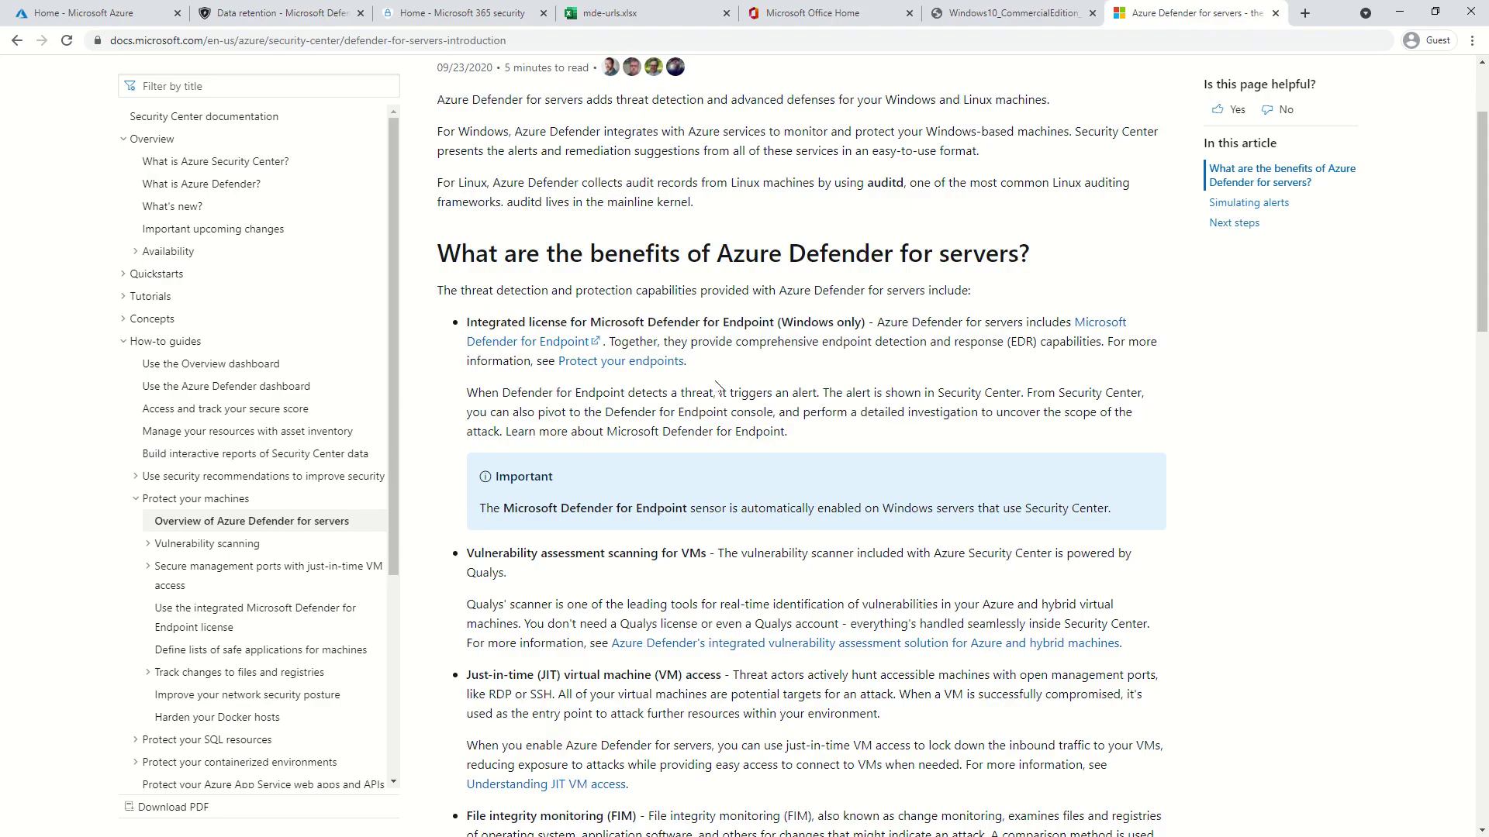
Step: Switch to the mde-urls.xlsx workbook and scroll through its URL table
{"action": "left_click", "coordinate": [633, 19]}
{"action": "scroll", "coordinate": [856, 497], "scroll_direction": "down", "scroll_amount": 10}
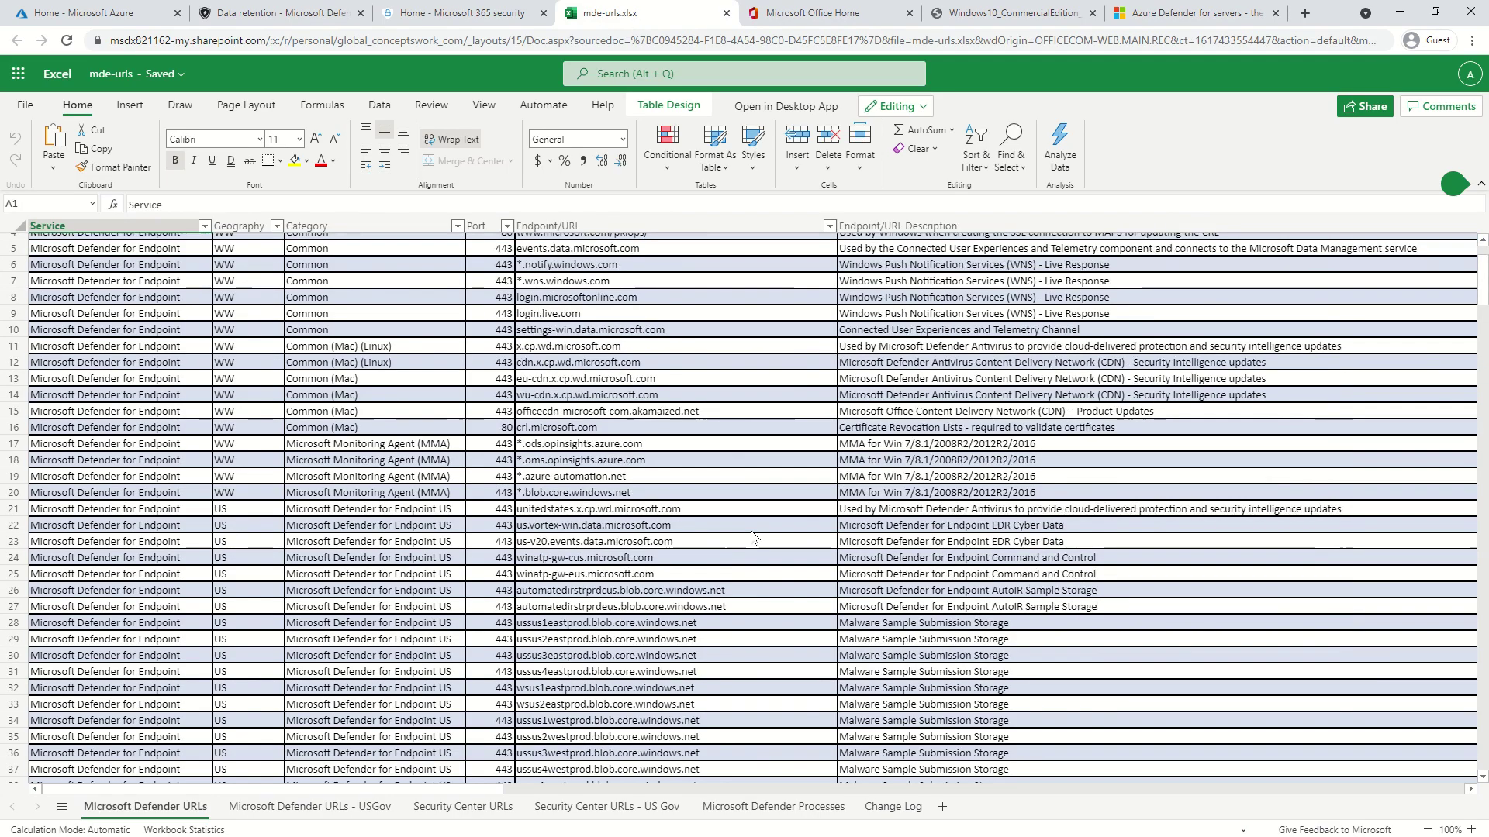
{"action": "scroll", "coordinate": [856, 497], "scroll_direction": "down", "scroll_amount": 18}
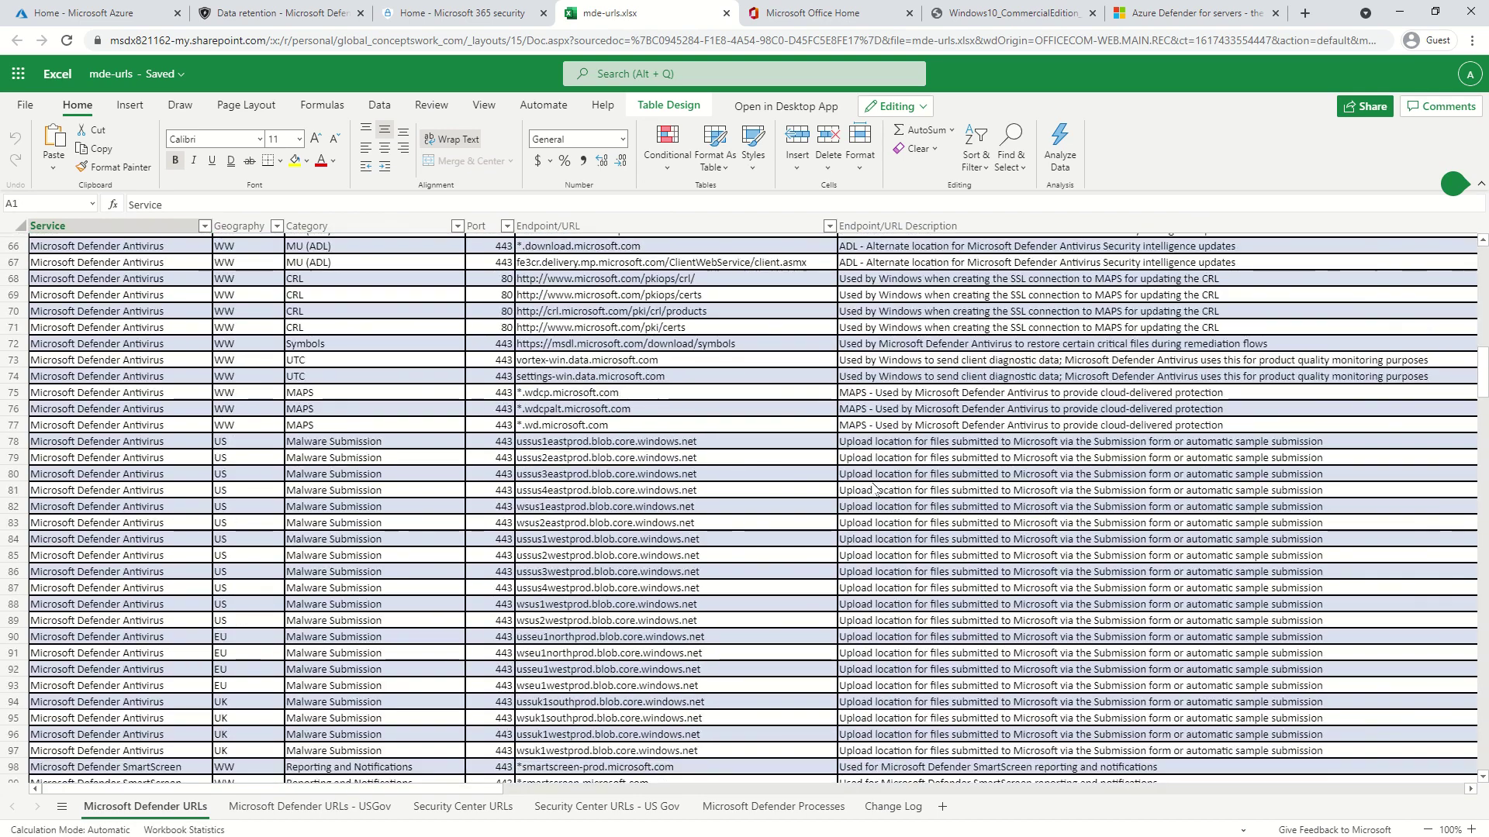
{"action": "scroll", "coordinate": [877, 480], "scroll_direction": "up", "scroll_amount": 20}
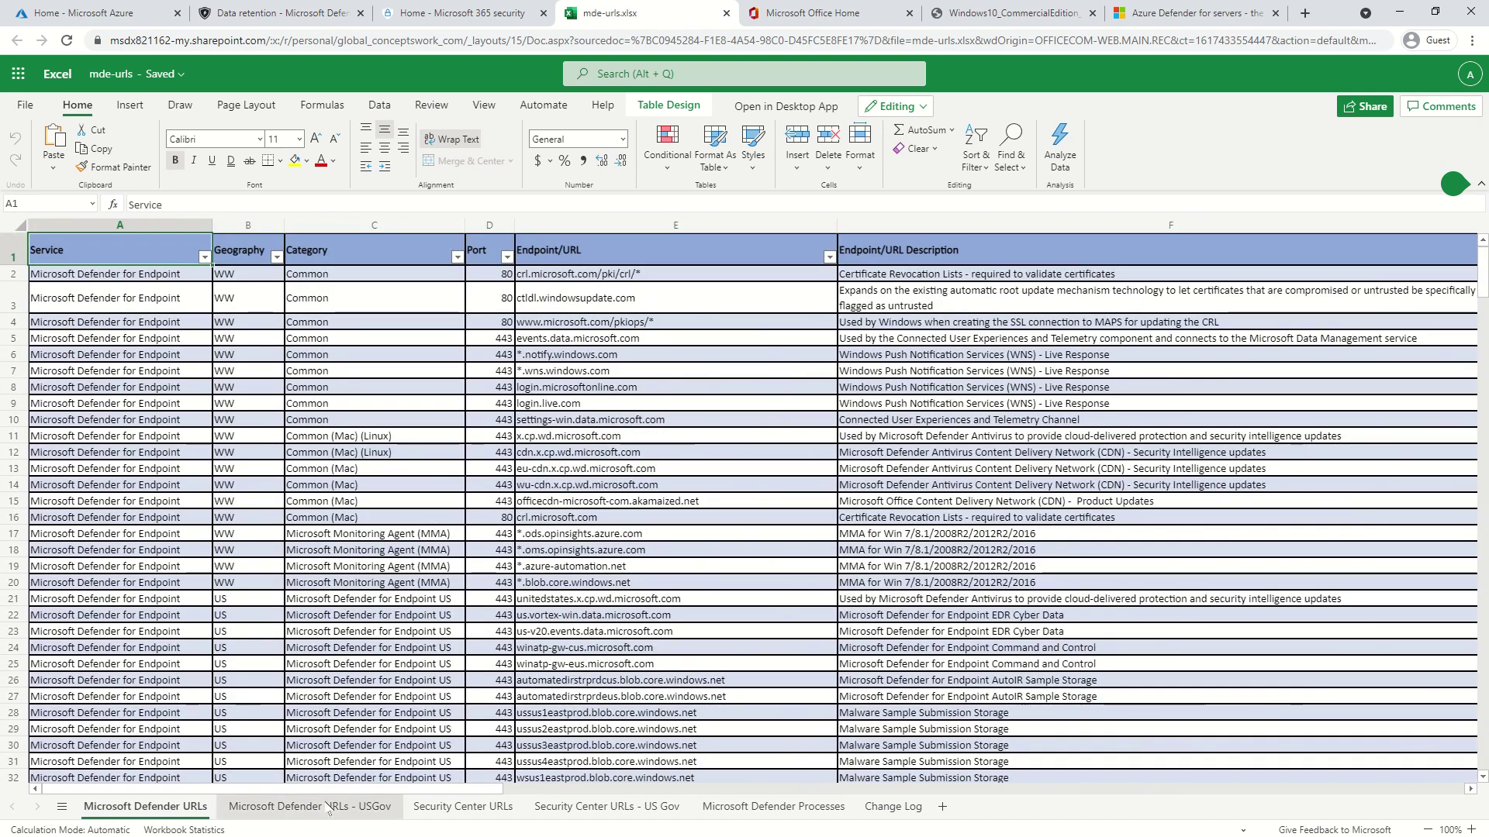
Step: Step through the USGov and Security Center URL sheets to Microsoft Defender Processes, selecting process names A4–A29
{"action": "left_click", "coordinate": [326, 807]}
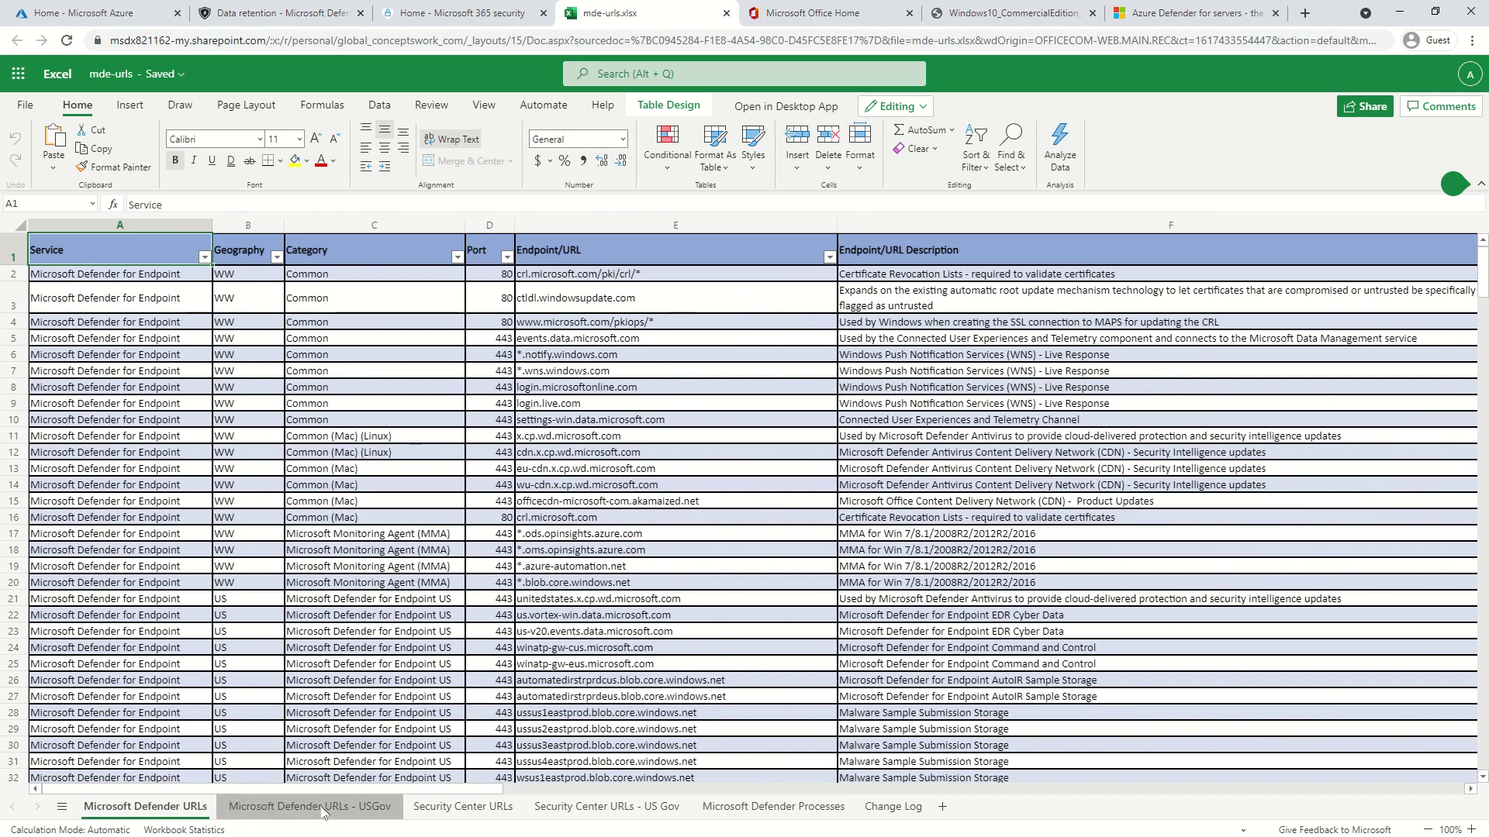
{"action": "left_click", "coordinate": [463, 807]}
{"action": "left_click", "coordinate": [549, 807]}
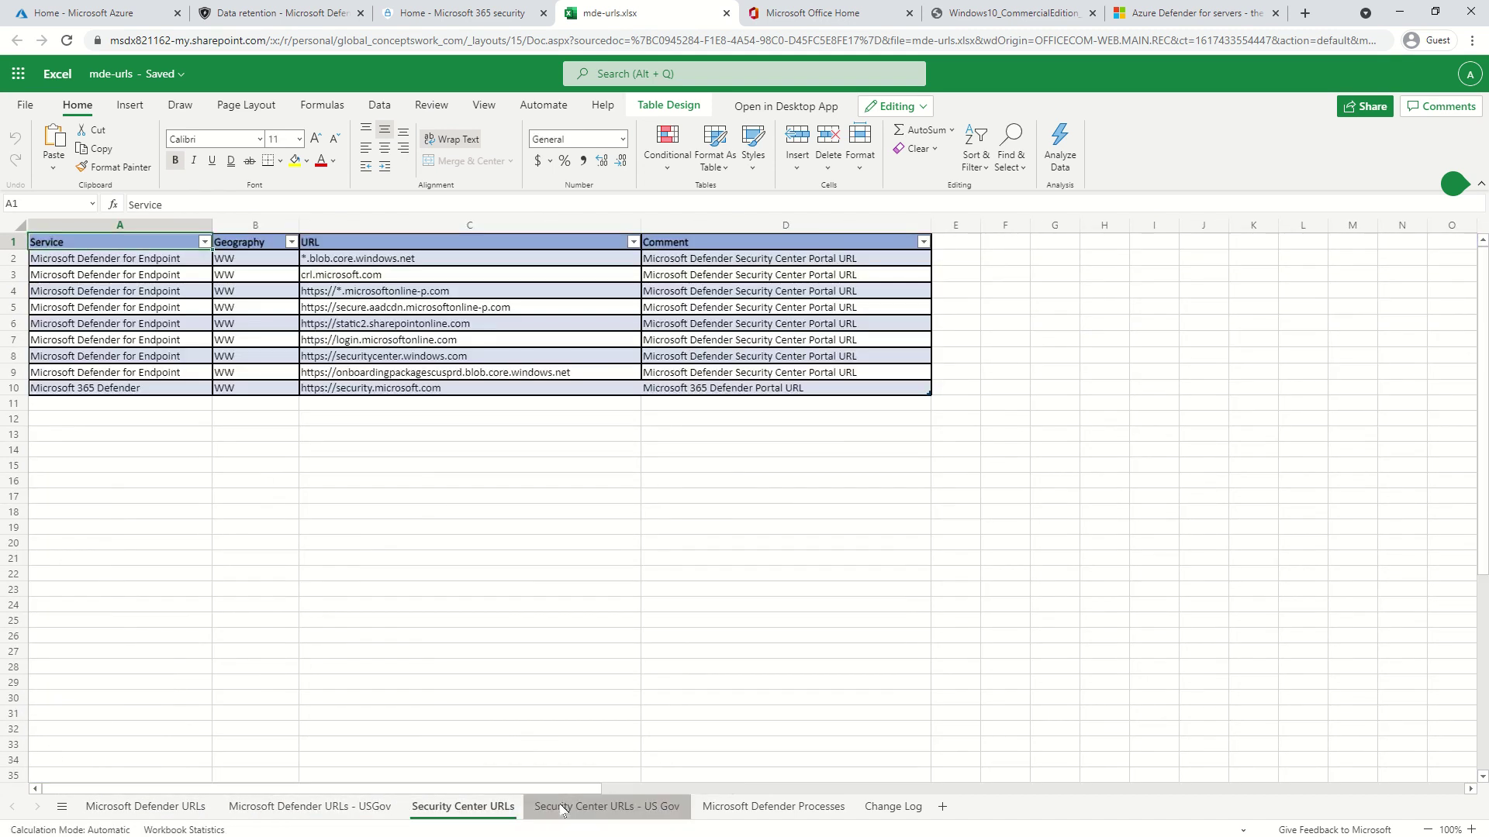
{"action": "left_click", "coordinate": [759, 810]}
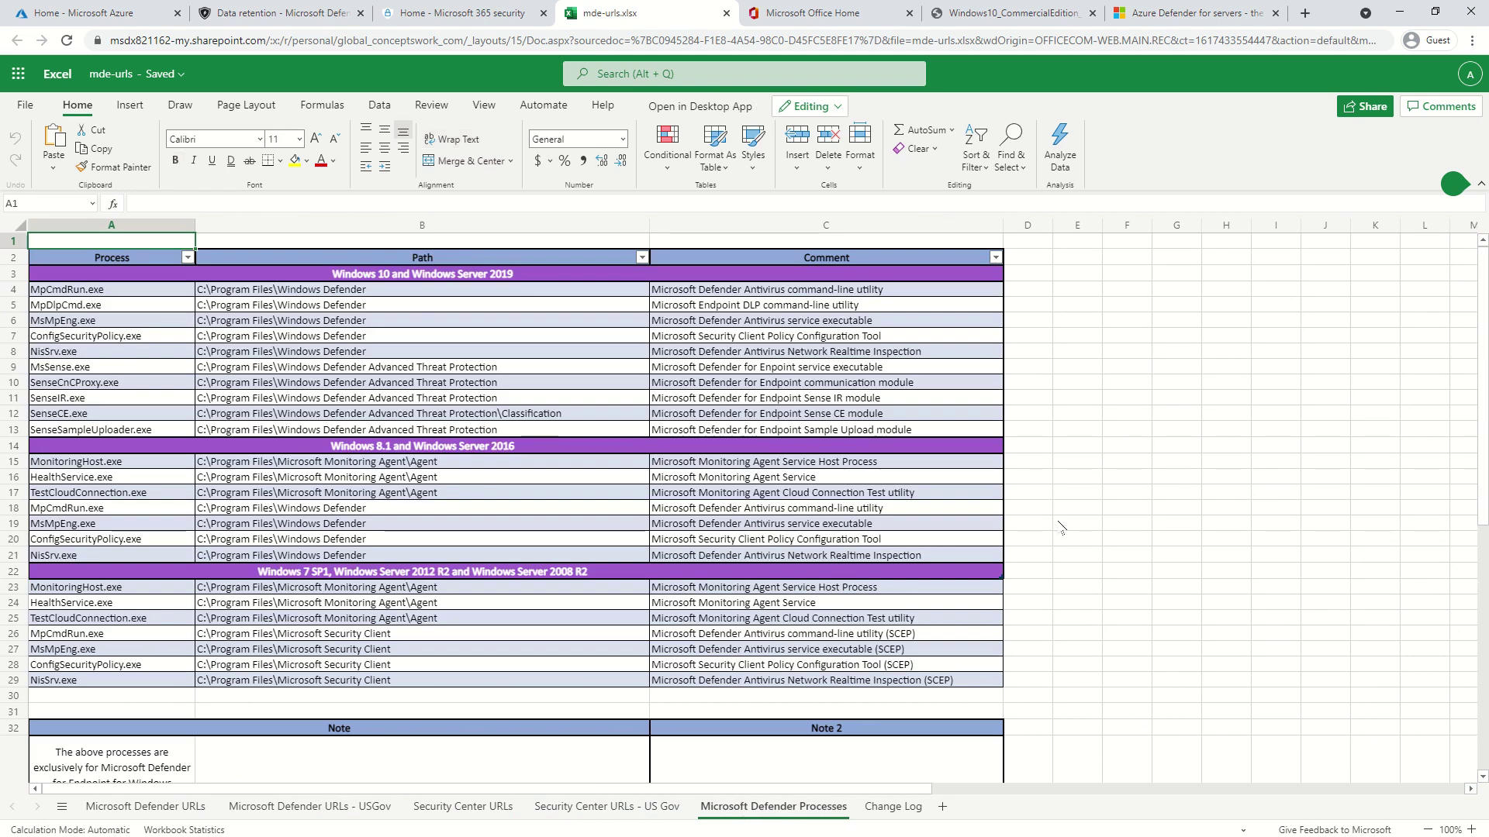
{"action": "left_click", "coordinate": [1179, 521]}
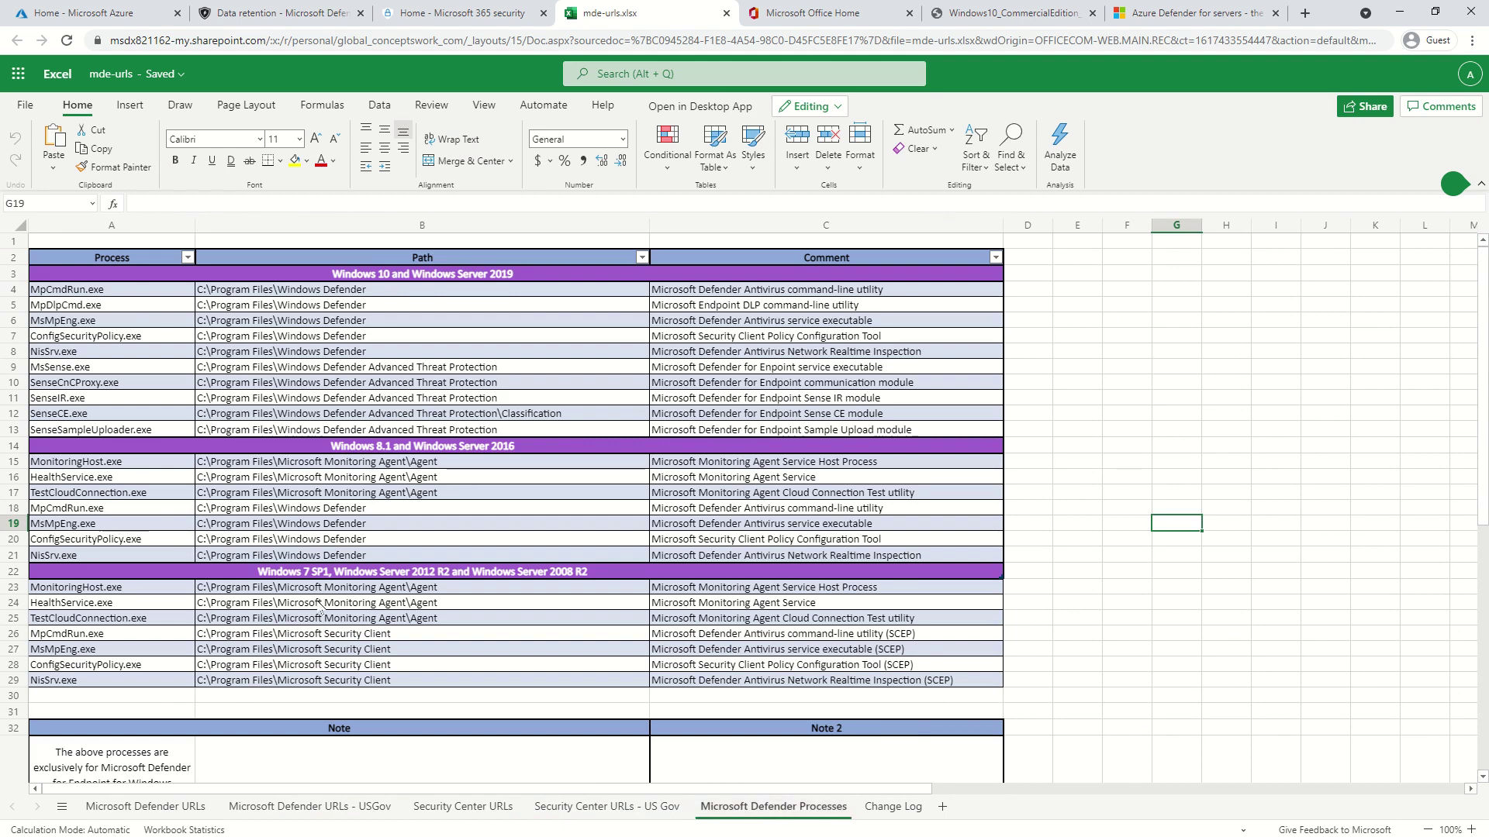
{"action": "left_click_drag", "start_coordinate": [89, 296], "coordinate": [81, 682]}
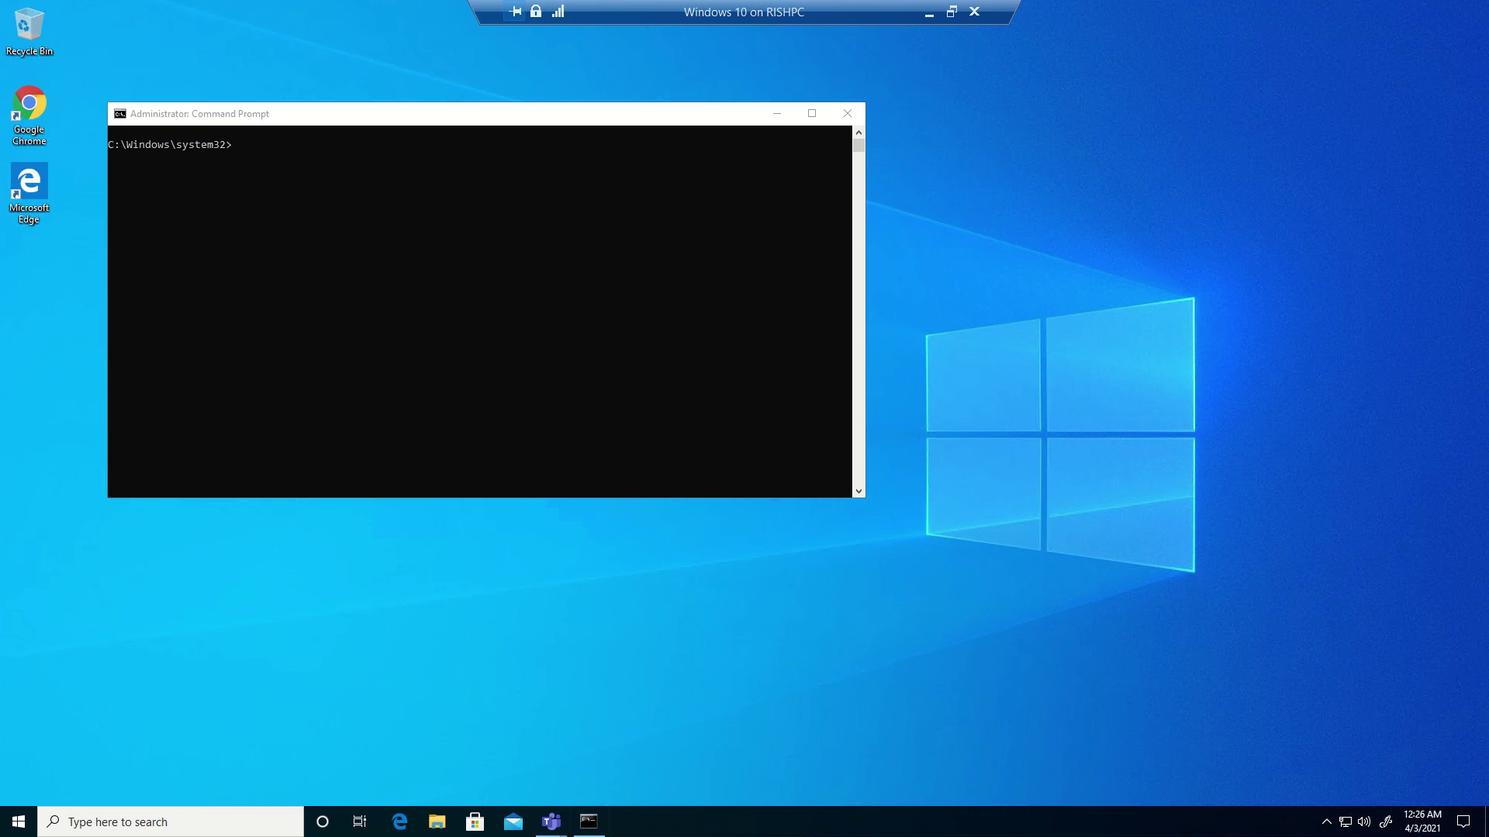
Step: Query the diagtrack service with 'sc qc diagtrack' and mark its current START_TYPE line
{"action": "left_click", "coordinate": [481, 387]}
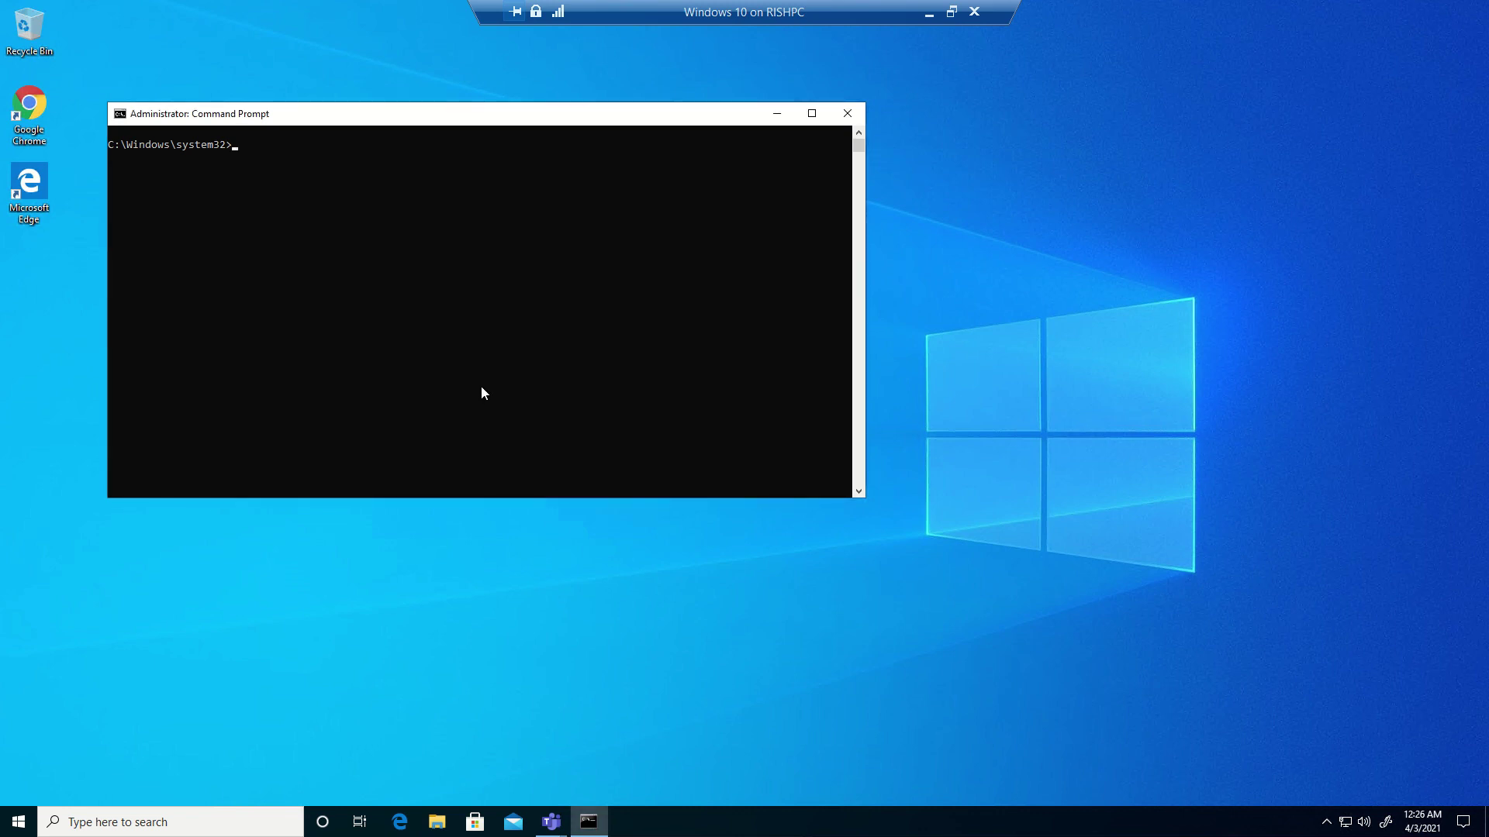
{"action": "type", "text": "sc qc diagtrack"}
{"action": "key", "text": "Return"}
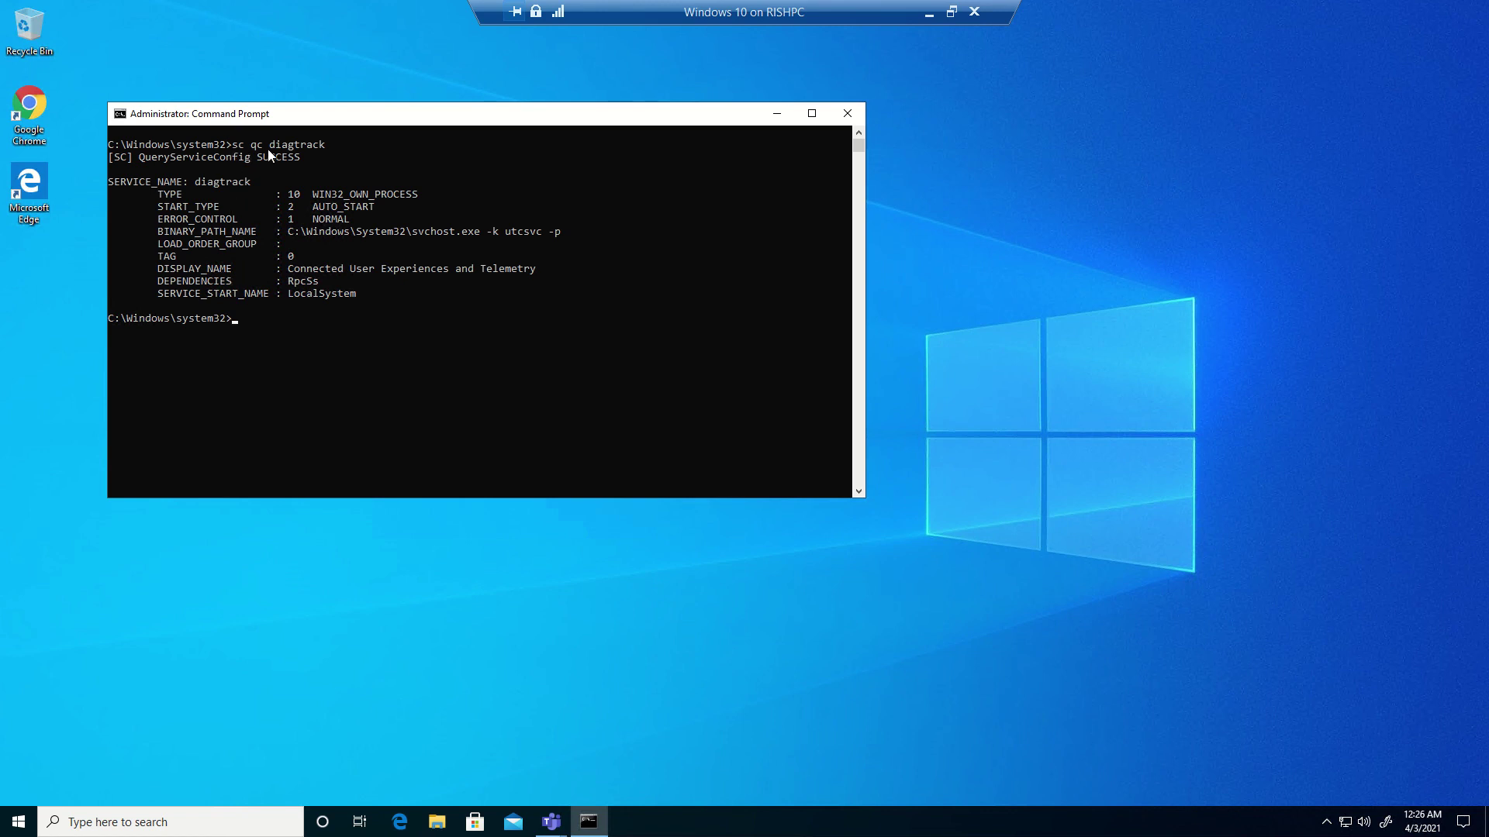
{"action": "left_click_drag", "start_coordinate": [157, 206], "coordinate": [384, 218]}
{"action": "left_click", "coordinate": [692, 390]}
Step: Run 'sc config diagtrack start=auto', then rerun the query to confirm AUTO_START
{"action": "type", "text": "sc config diagtrack start=auto"}
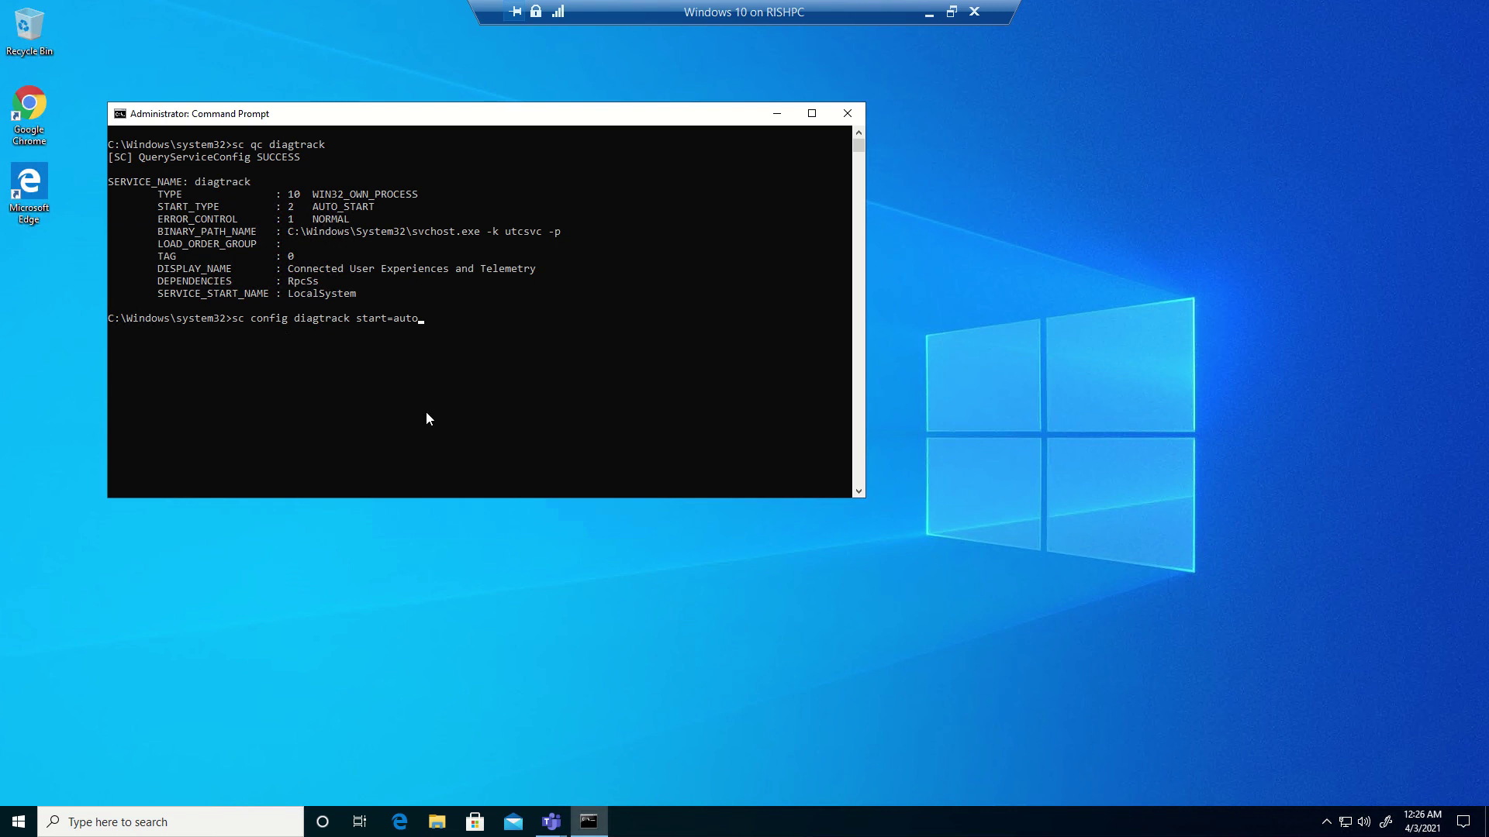
{"action": "key", "text": "Return"}
{"action": "key", "text": "Up"}
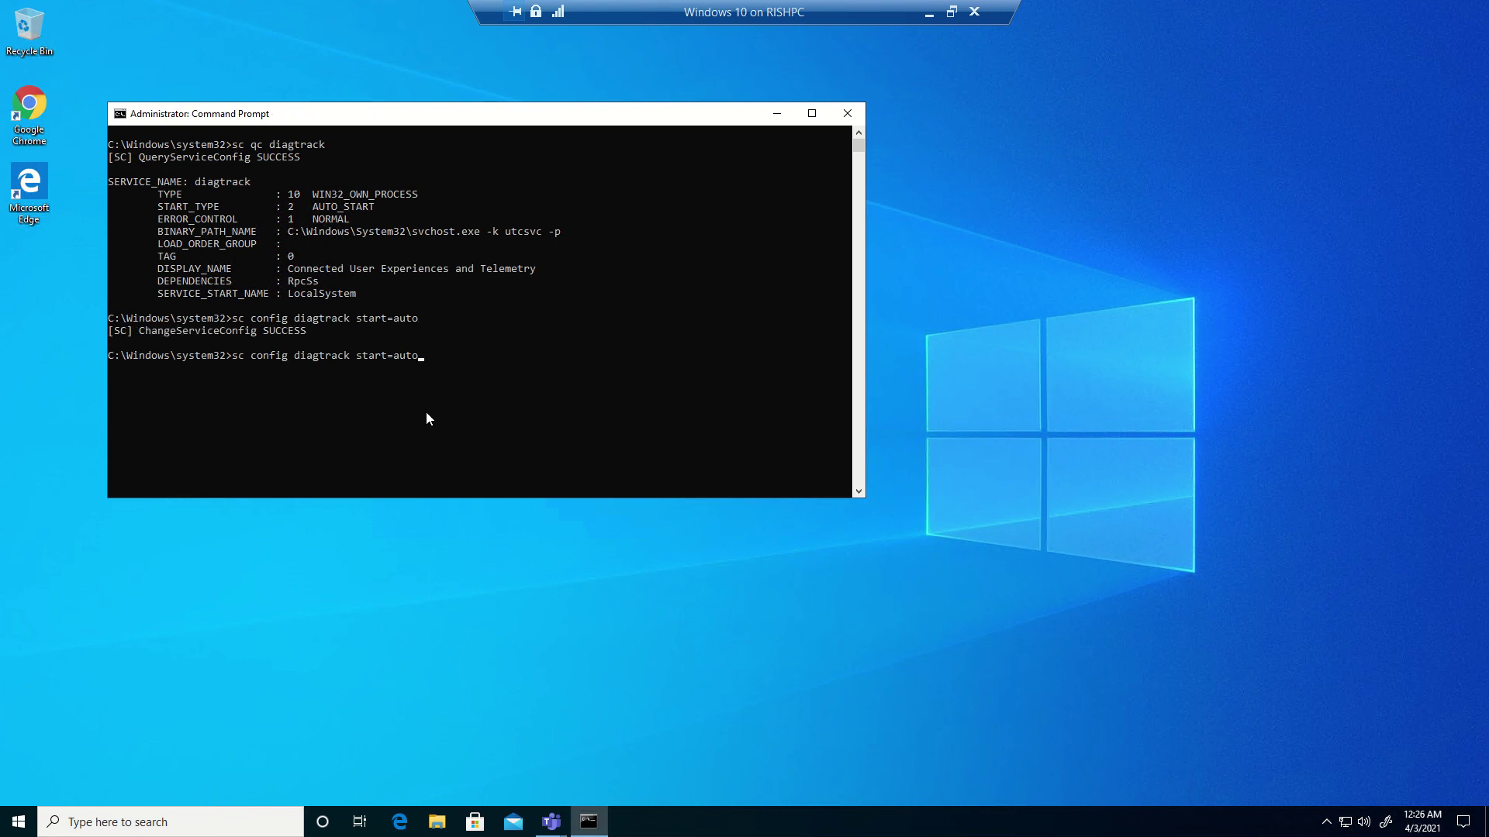
{"action": "key", "text": "Up"}
{"action": "key", "text": "Return"}
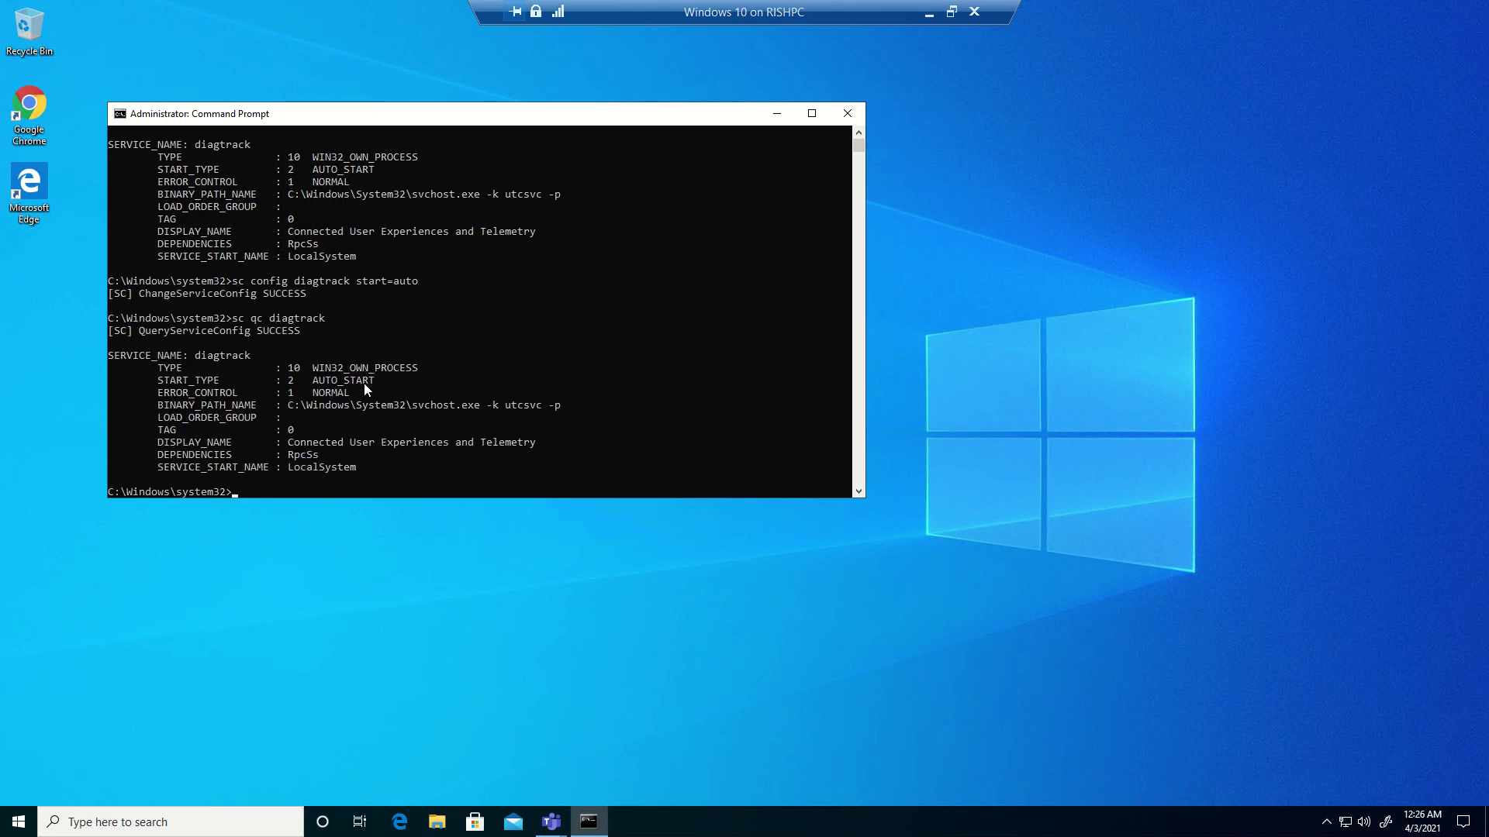
{"action": "left_click_drag", "start_coordinate": [271, 380], "coordinate": [360, 397]}
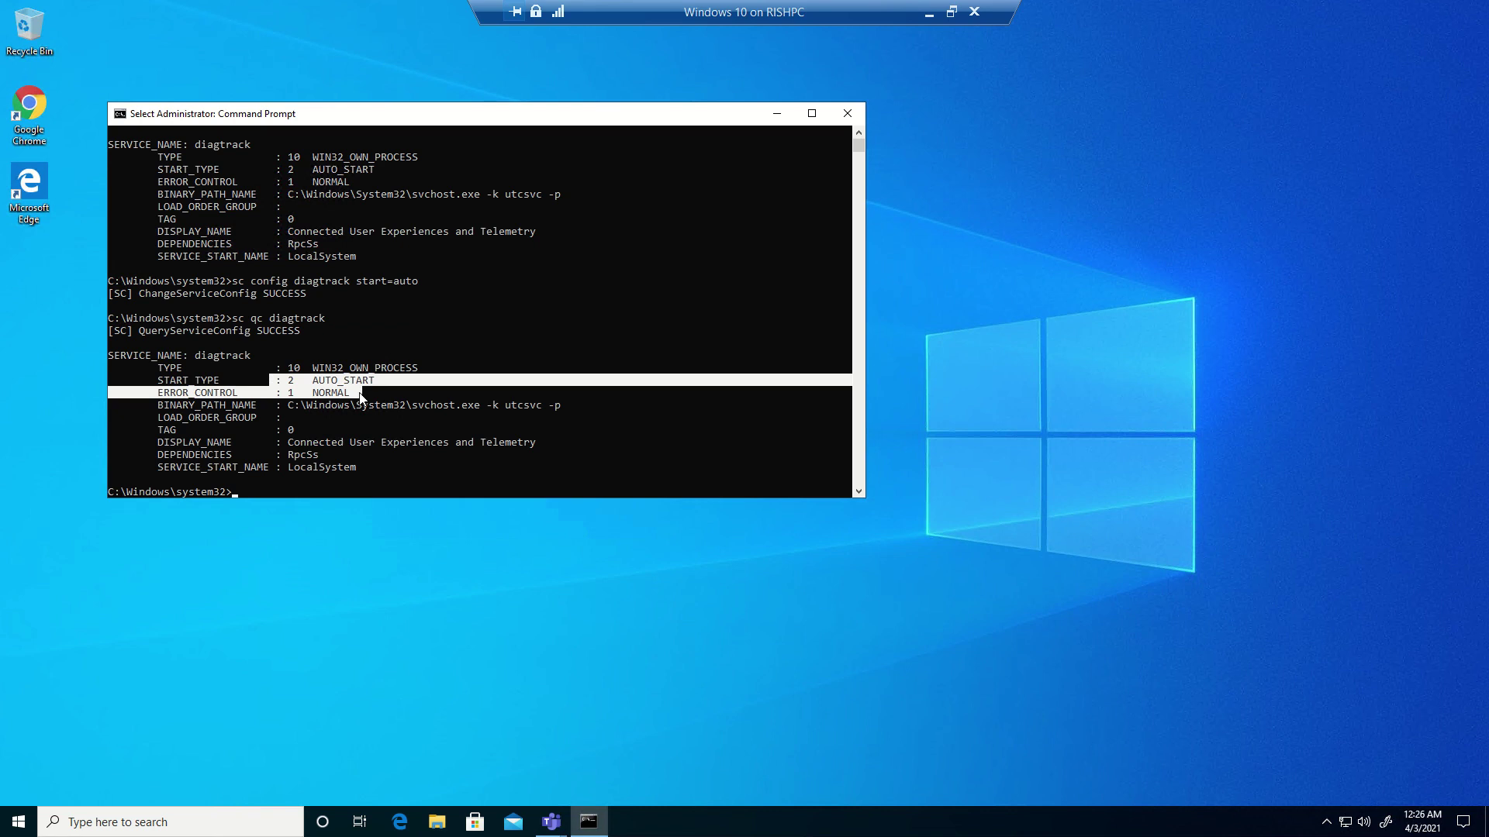